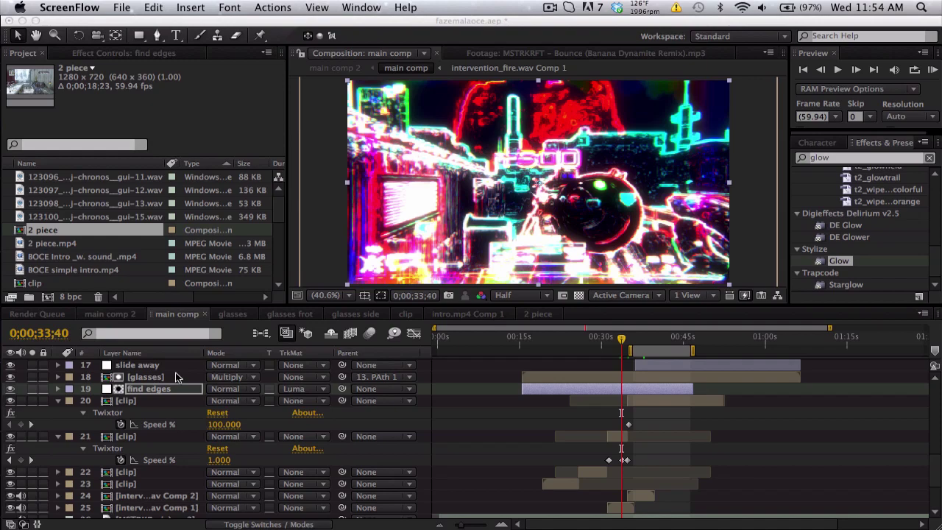
In the 2 piece composition, add a new adjustment layer above the clip.
{"action": "left_click", "coordinate": [550, 315]}
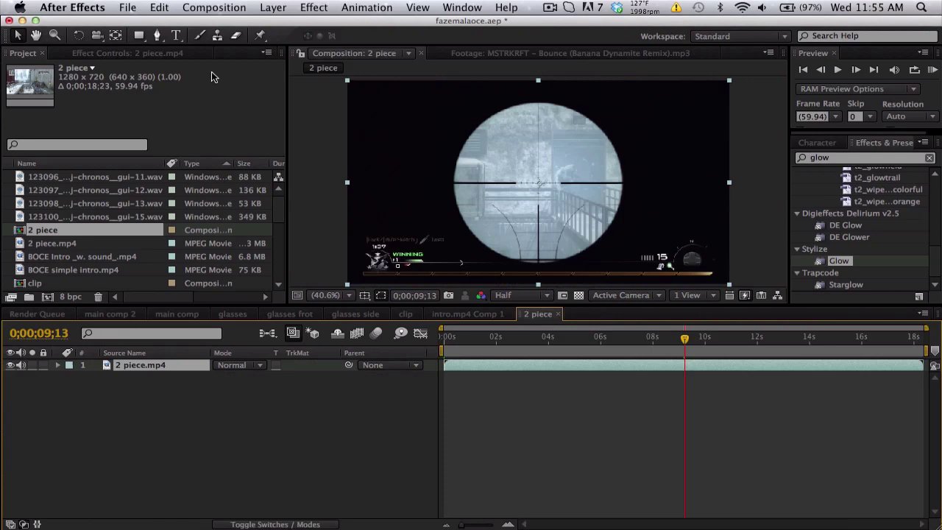
{"action": "left_click", "coordinate": [273, 8]}
{"action": "mouse_move", "coordinate": [288, 28]}
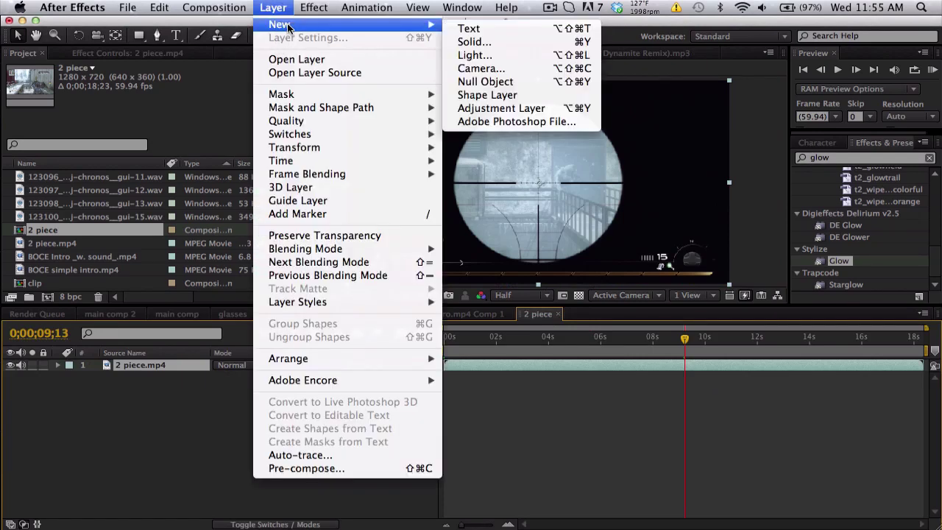
{"action": "left_click", "coordinate": [545, 109]}
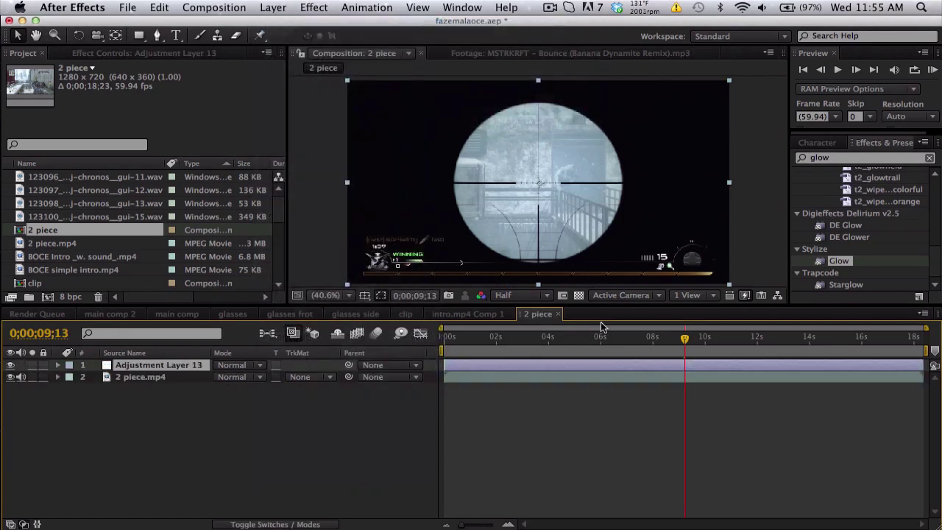
Trim the adjustment layer's start to 9;15, then move to 10;06.
{"action": "left_click", "coordinate": [685, 338]}
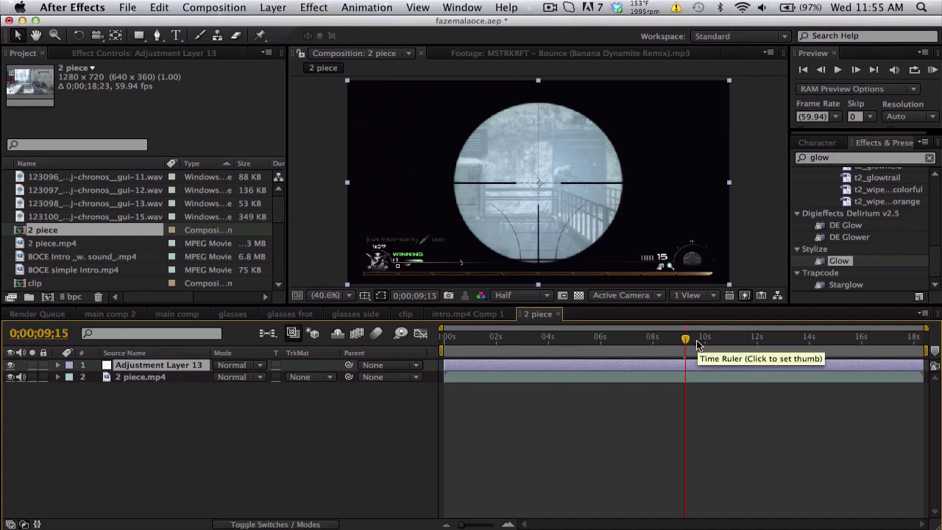
{"action": "key", "text": "alt+bracketleft"}
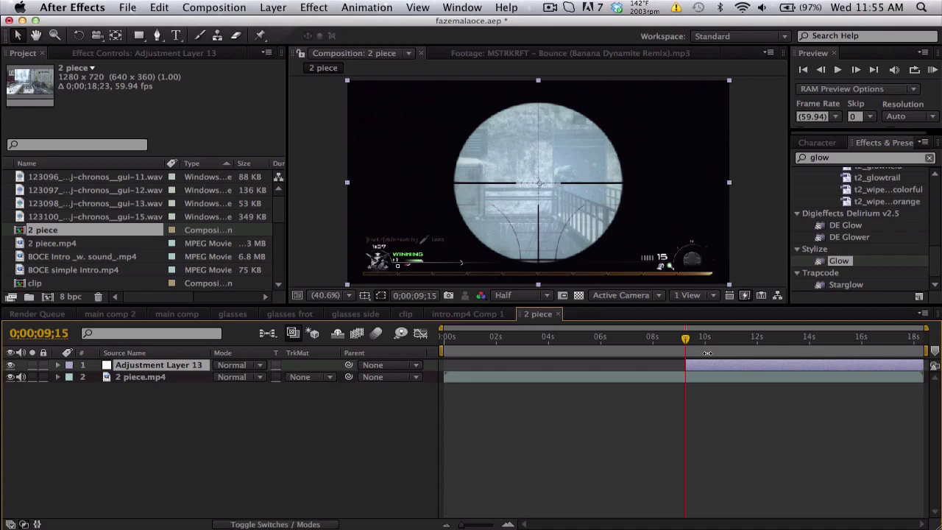
{"action": "left_click", "coordinate": [707, 337]}
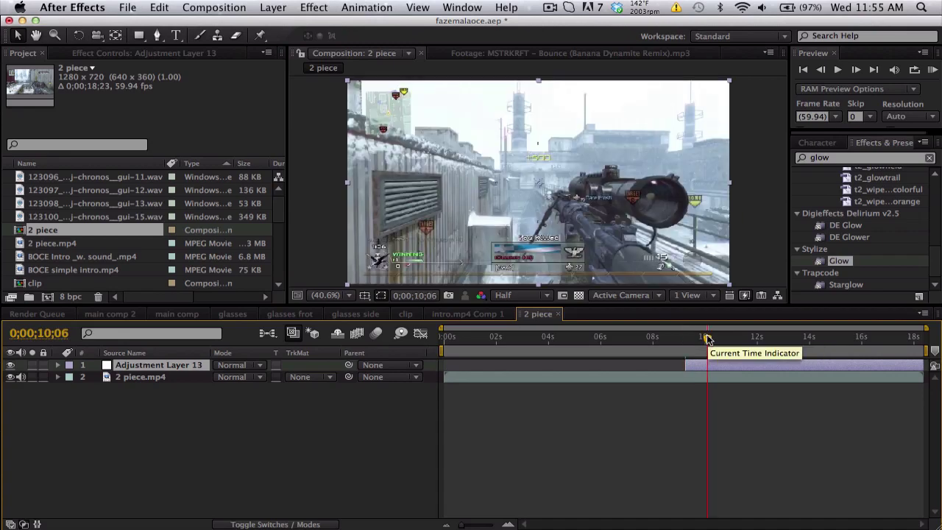
Apply Find Edges to the adjustment layer with Invert turned on.
{"action": "left_click", "coordinate": [863, 158]}
{"action": "type", "text": "find"}
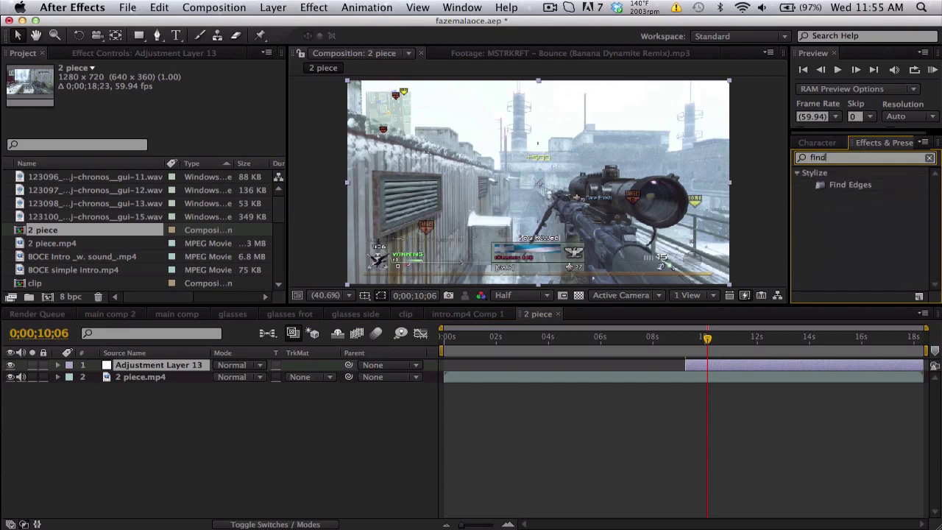
{"action": "double_click", "coordinate": [854, 184]}
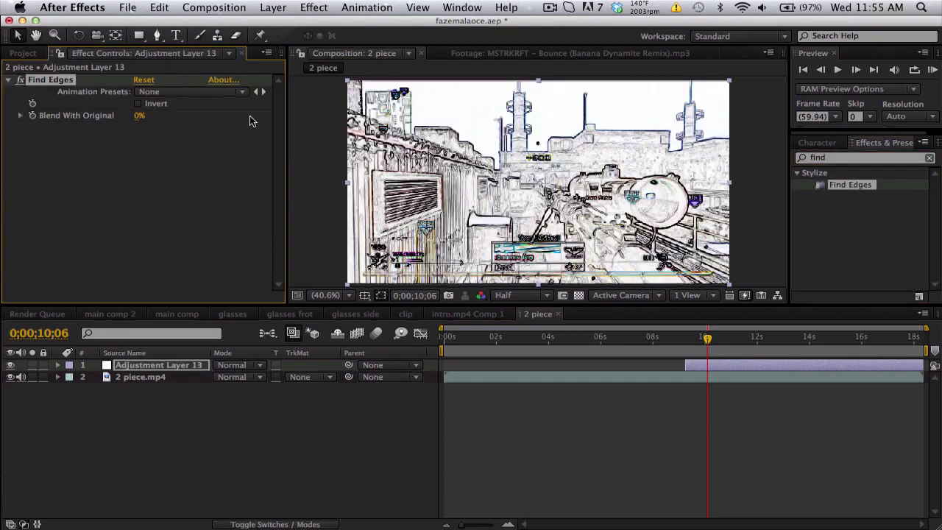
{"action": "left_click", "coordinate": [139, 106]}
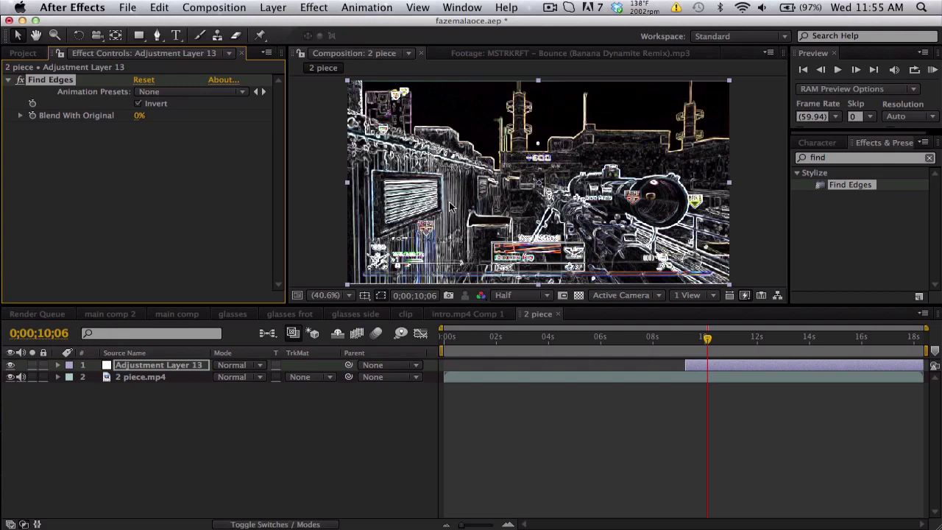
Add Hue/Saturation and raise Master Saturation, ending around 71.
{"action": "left_click", "coordinate": [830, 157]}
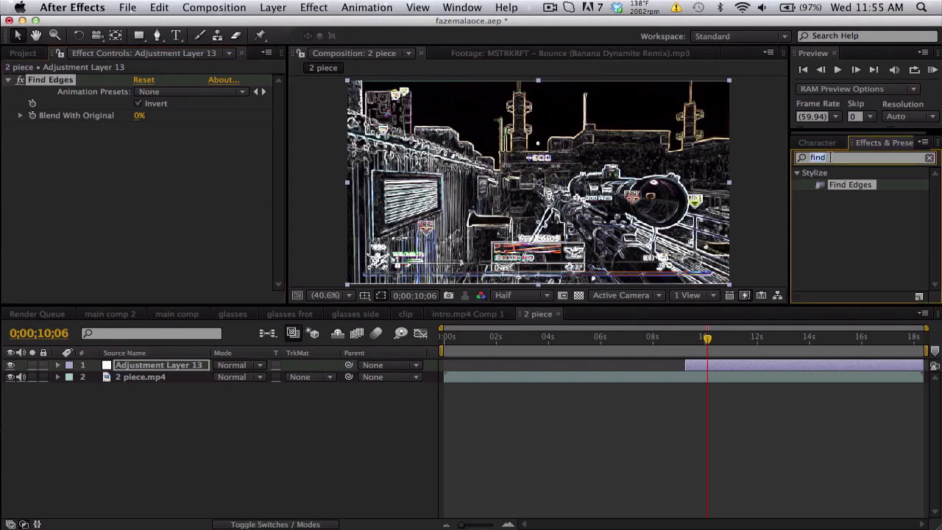
{"action": "type", "text": "hue"}
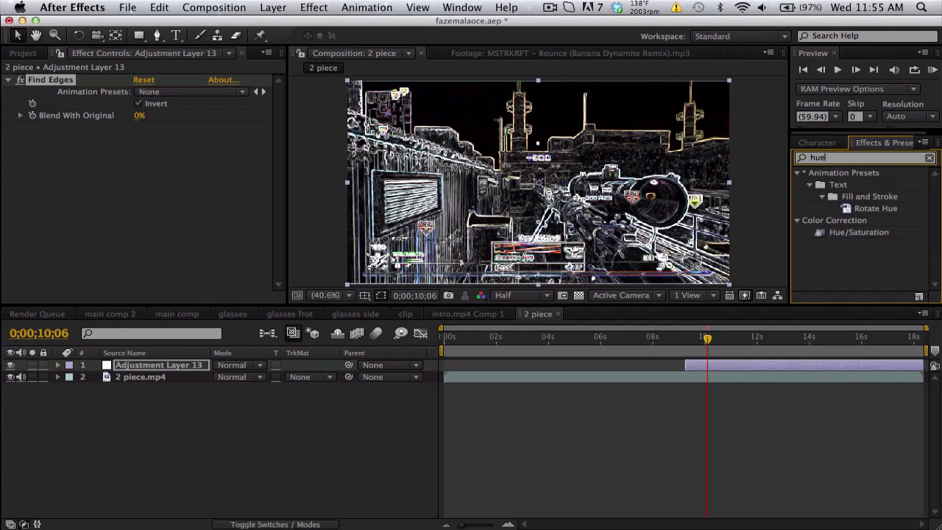
{"action": "left_click_drag", "start_coordinate": [858, 231], "coordinate": [78, 80]}
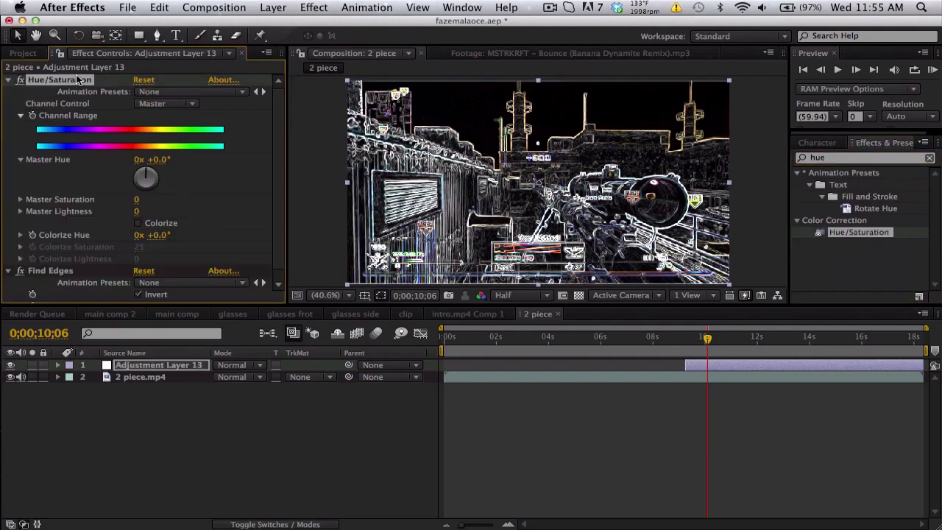
{"action": "left_click_drag", "start_coordinate": [138, 200], "coordinate": [188, 193]}
{"action": "left_click", "coordinate": [137, 200]}
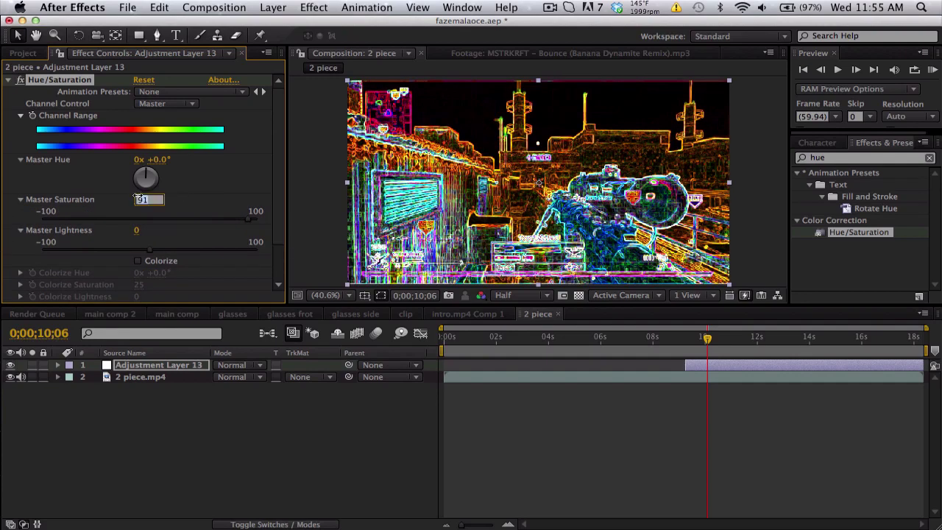
{"action": "type", "text": "75"}
{"action": "key", "text": "Return"}
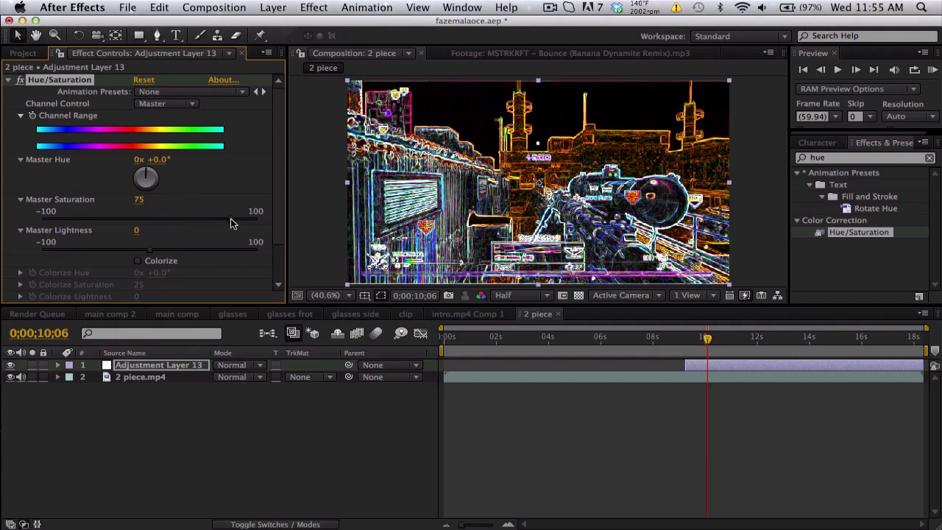
{"action": "mouse_move", "coordinate": [233, 223]}
{"action": "left_mouse_down"}
{"action": "mouse_move", "coordinate": [264, 223]}
{"action": "mouse_move", "coordinate": [221, 217]}
{"action": "left_mouse_up"}
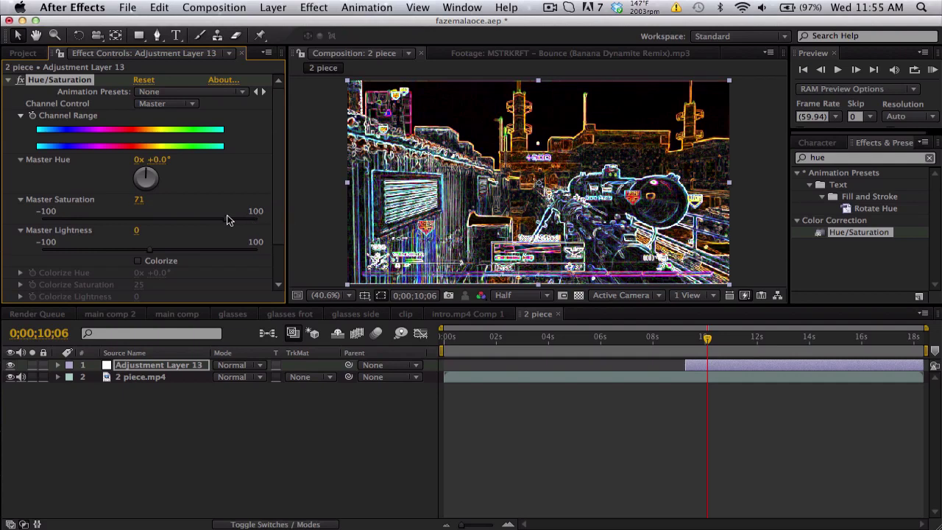
Commit Master Saturation at 75 and collapse the Hue/Saturation and Find Edges controls.
{"action": "left_click", "coordinate": [139, 200]}
{"action": "key", "text": "Return"}
{"action": "left_click", "coordinate": [8, 80]}
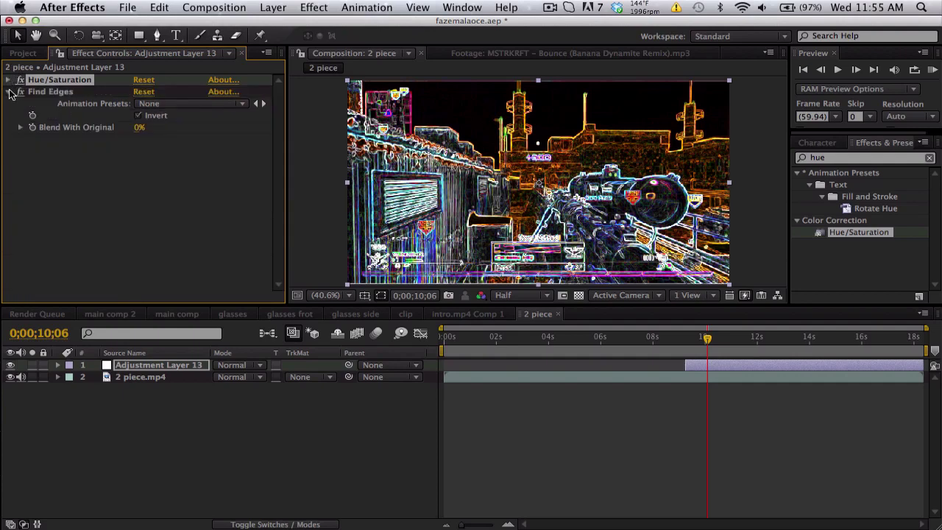
{"action": "left_click", "coordinate": [9, 92]}
Add Levels with Input Black 41 and Input White 215, viewing at 100%.
{"action": "left_click", "coordinate": [866, 158]}
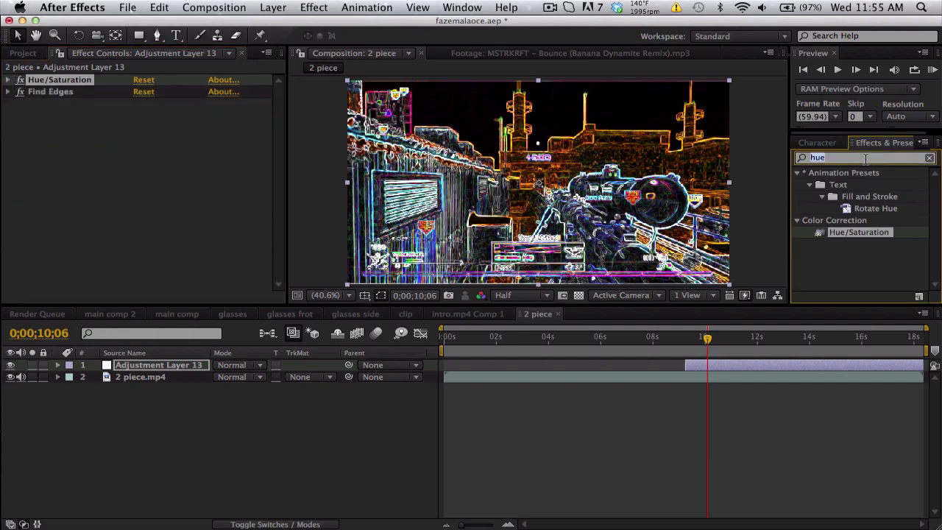
{"action": "type", "text": "levels"}
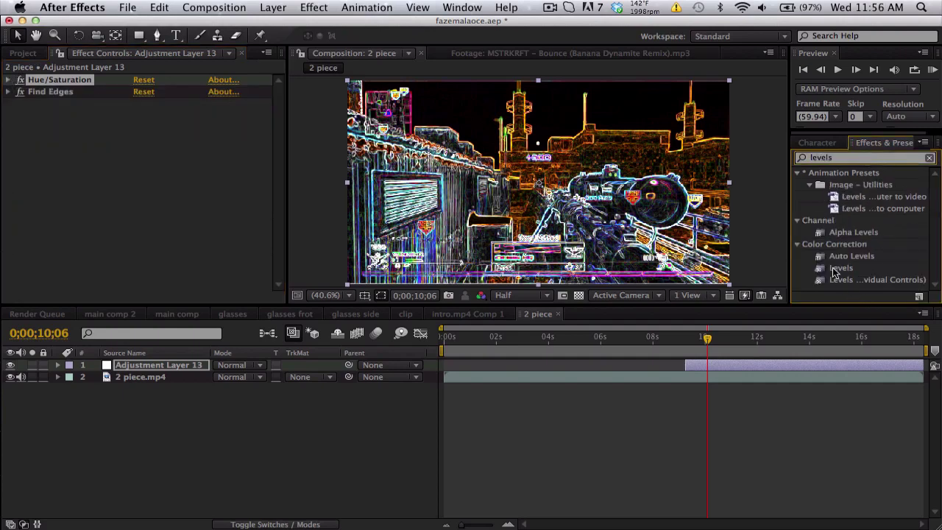
{"action": "double_click", "coordinate": [840, 268]}
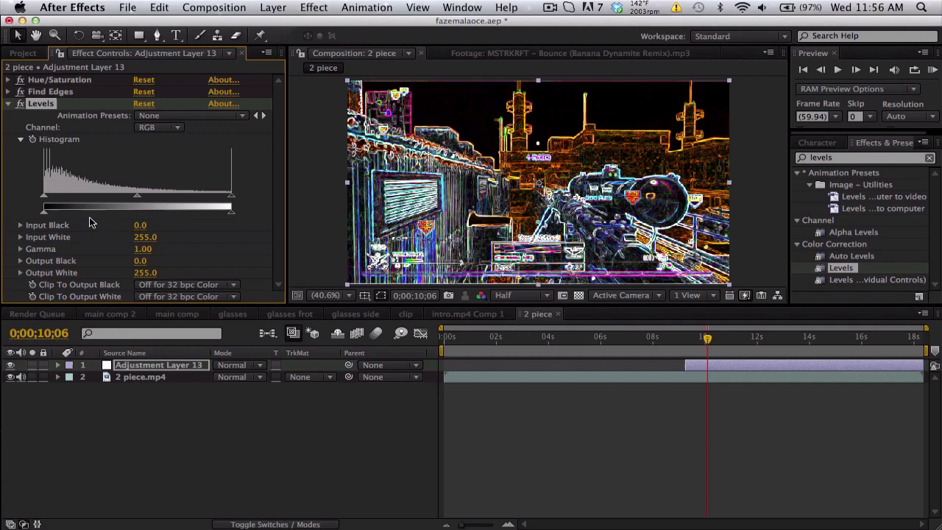
{"action": "left_click_drag", "start_coordinate": [45, 199], "coordinate": [73, 199]}
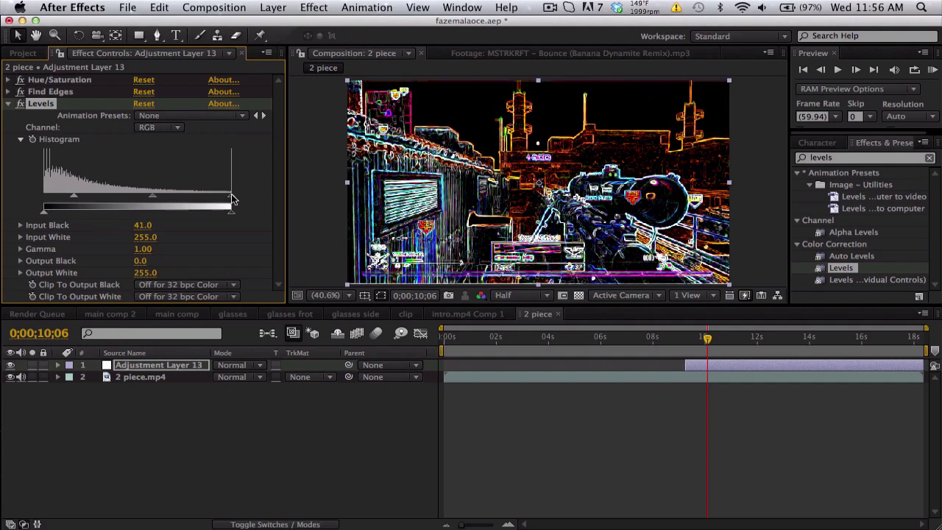
{"action": "left_click_drag", "start_coordinate": [232, 197], "coordinate": [204, 199]}
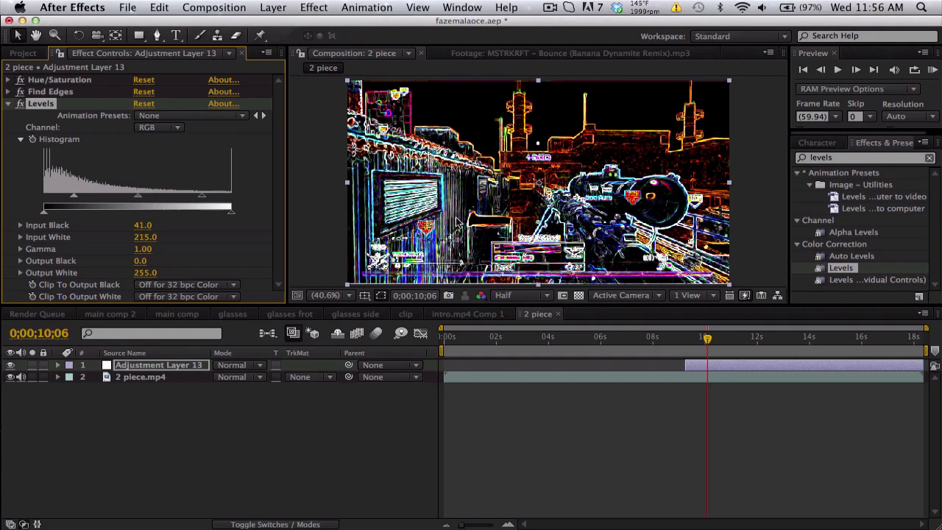
{"action": "left_click", "coordinate": [331, 295]}
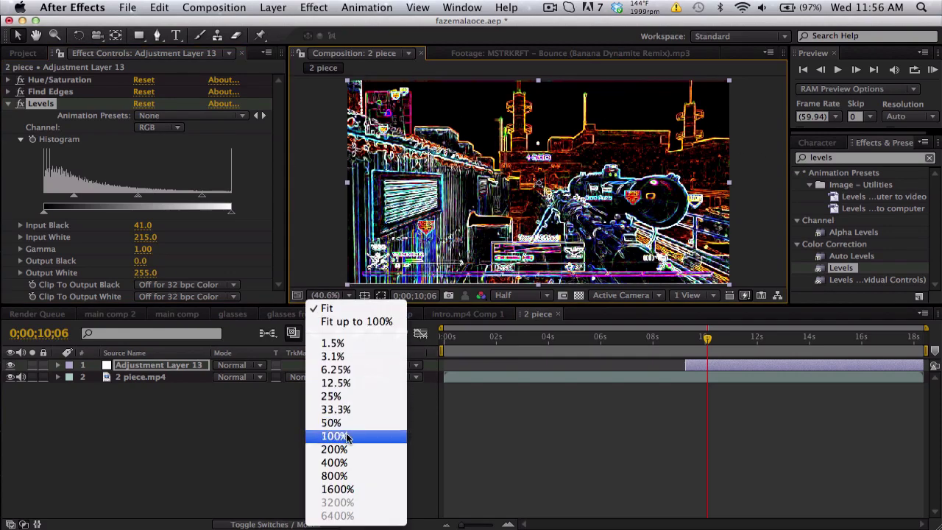
{"action": "left_click", "coordinate": [347, 437]}
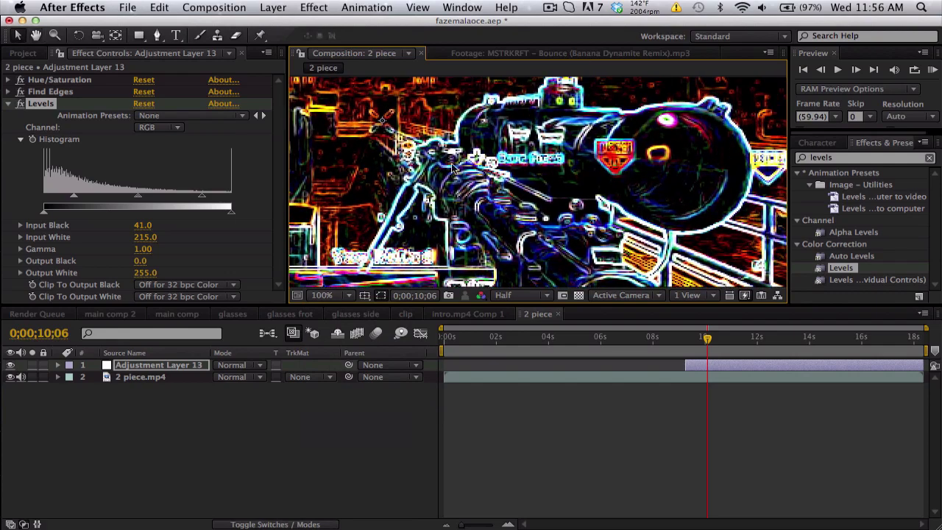
Apply Glow (Threshold 60%, Radius 10, Intensity 1), fit the viewer, and tidy the effect controls.
{"action": "double_click", "coordinate": [838, 157]}
{"action": "type", "text": "gl"}
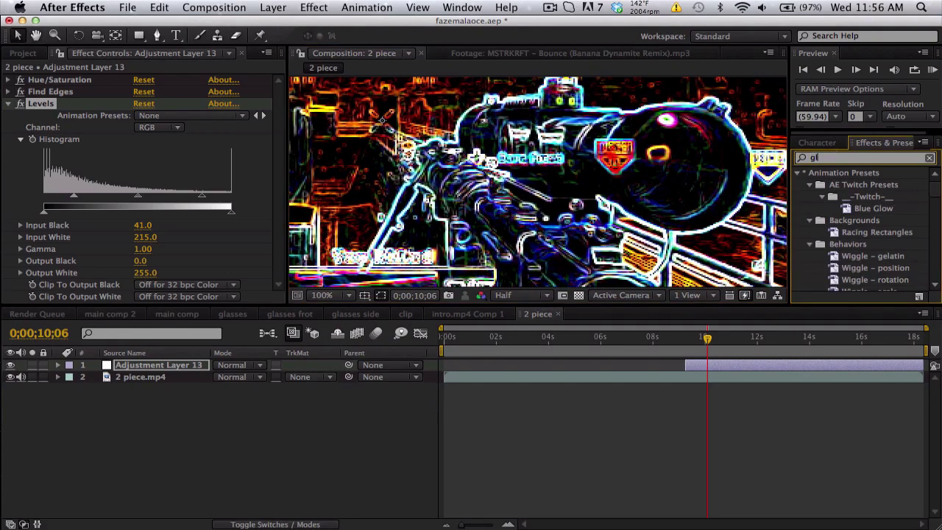
{"action": "type", "text": "ow"}
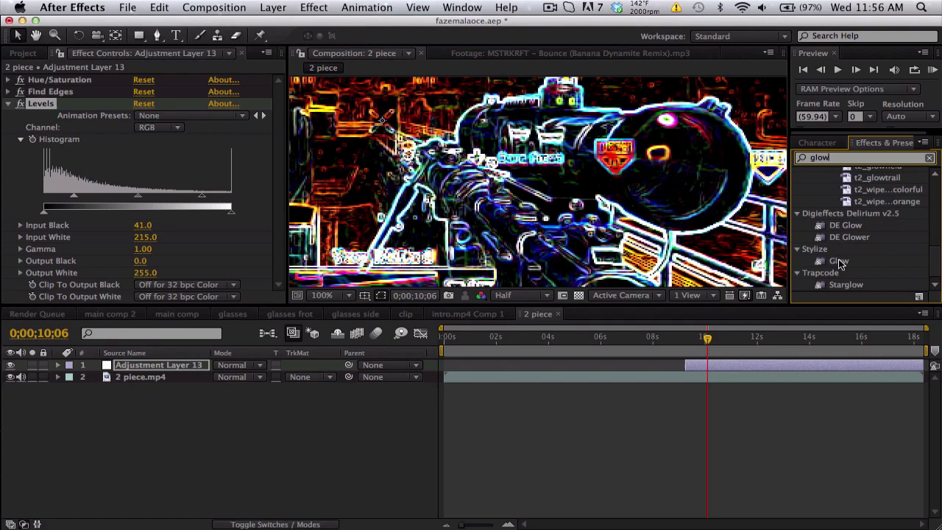
{"action": "double_click", "coordinate": [839, 261]}
{"action": "left_click", "coordinate": [325, 295]}
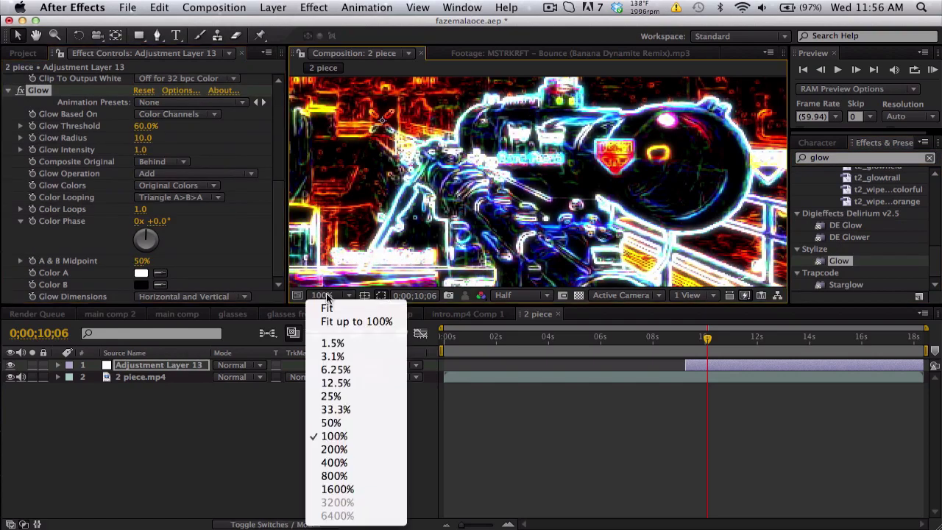
{"action": "left_click", "coordinate": [327, 308]}
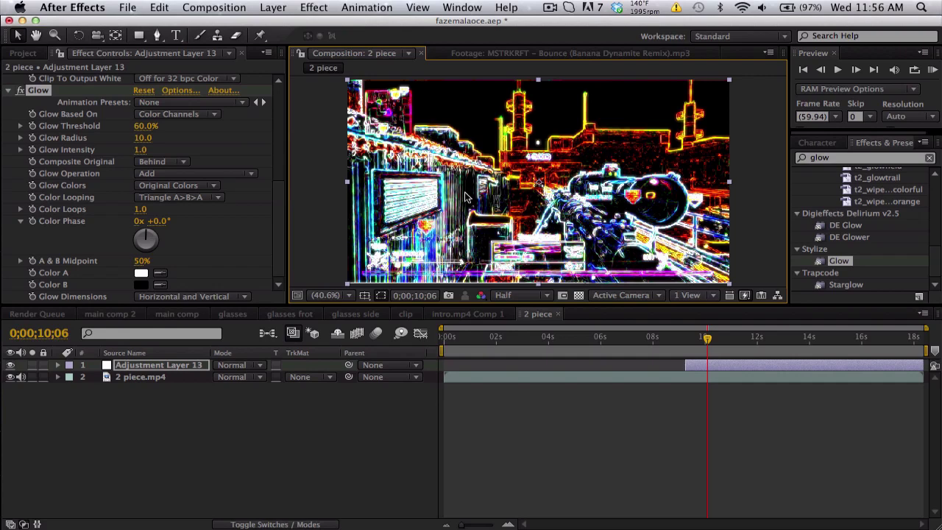
{"action": "left_click", "coordinate": [9, 91]}
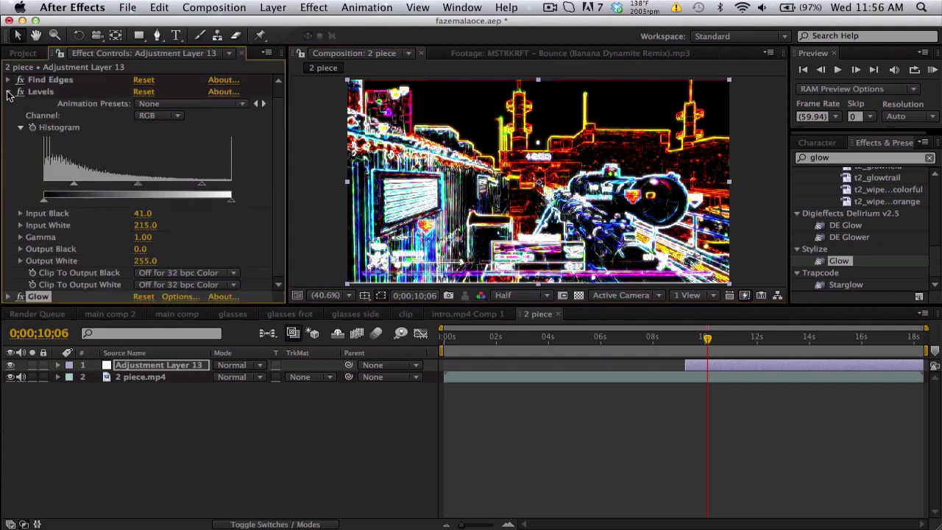
{"action": "left_click", "coordinate": [9, 92]}
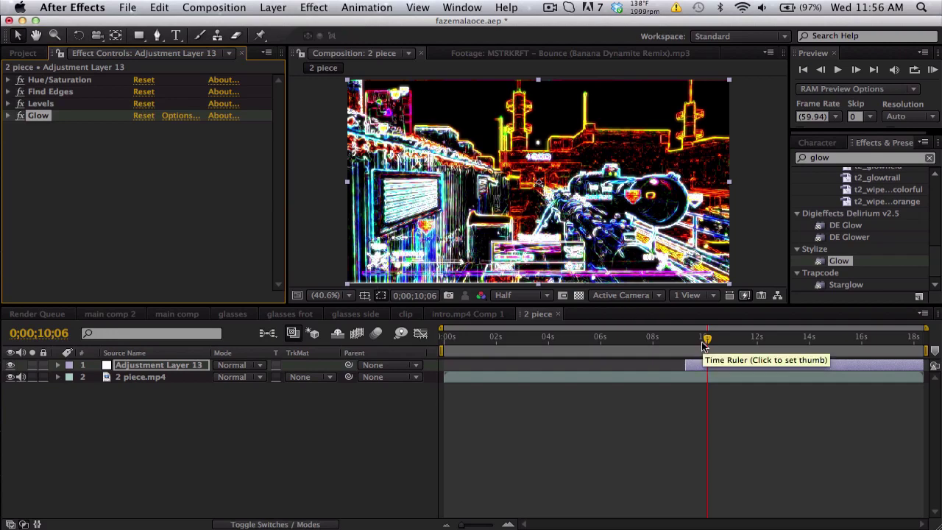
{"action": "left_click", "coordinate": [8, 79]}
Animate Master Hue to 20x +199.0° at 16;53, then return to about 10 seconds.
{"action": "left_click", "coordinate": [689, 338]}
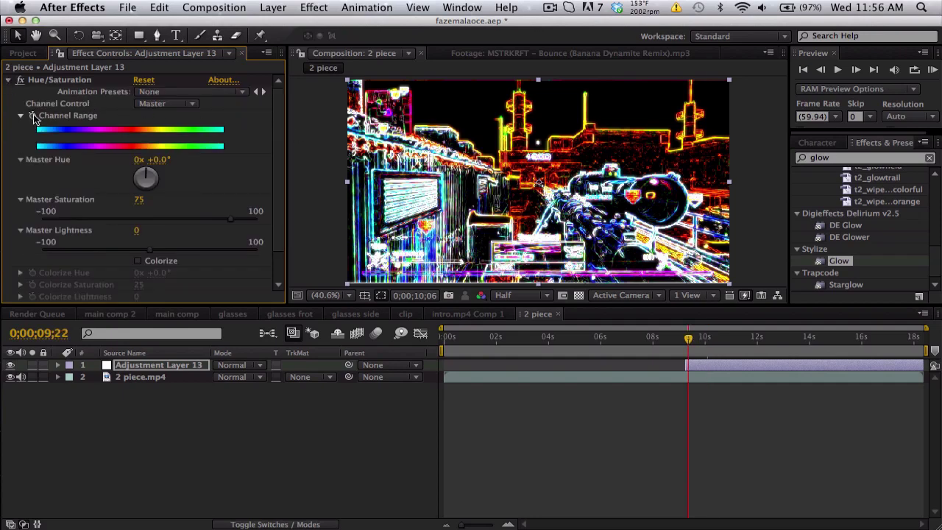
{"action": "left_click", "coordinate": [32, 119]}
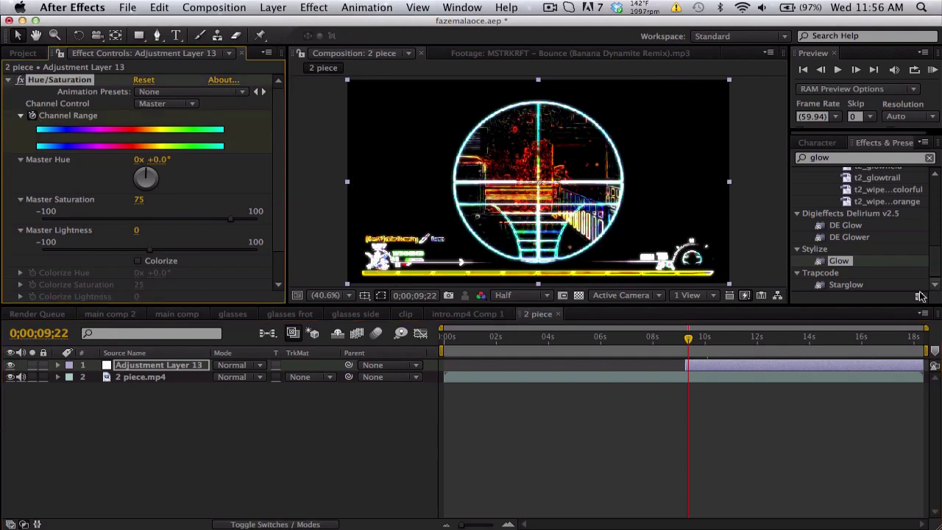
{"action": "left_click", "coordinate": [884, 343]}
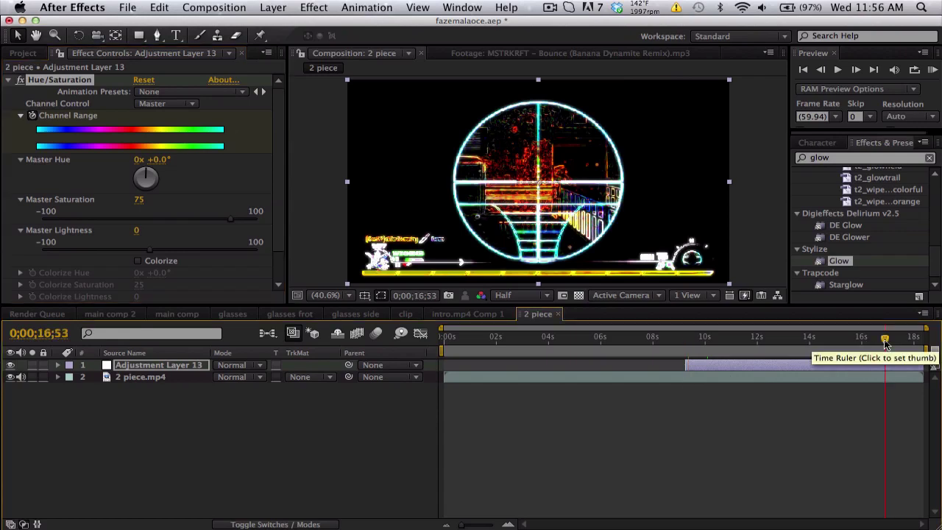
{"action": "left_click_drag", "start_coordinate": [161, 164], "coordinate": [163, 192]}
{"action": "left_click", "coordinate": [139, 160]}
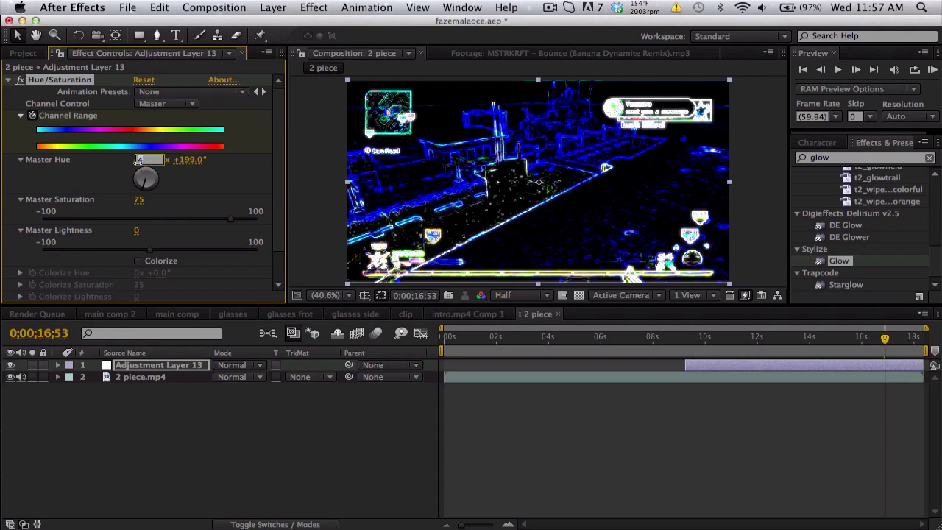
{"action": "type", "text": "20"}
{"action": "key", "text": "Return"}
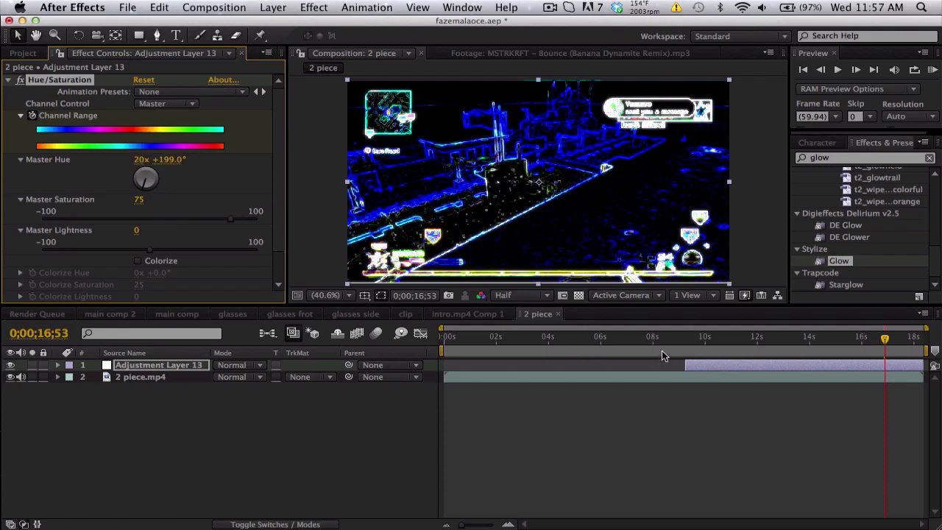
{"action": "left_click", "coordinate": [726, 340]}
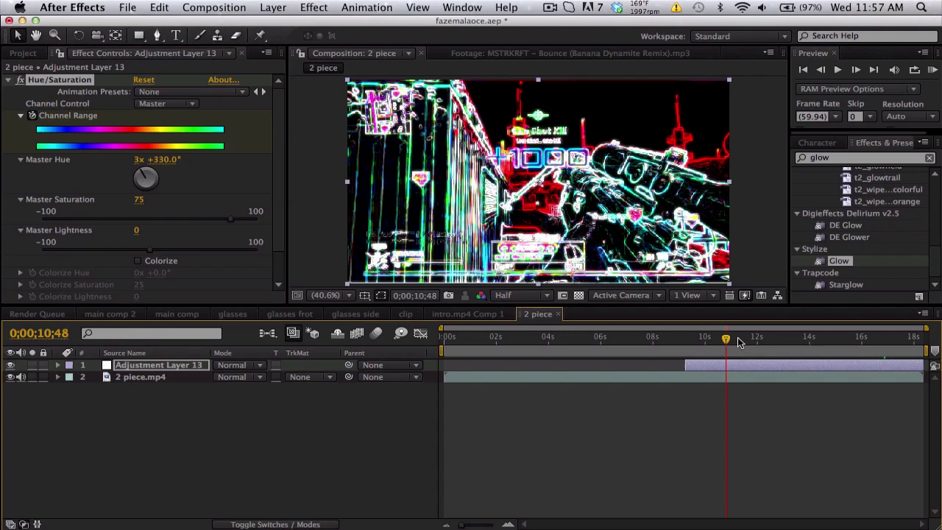
Find CC Composite in Effects & Presets and apply it to the adjustment layer.
{"action": "left_click", "coordinate": [8, 80]}
{"action": "double_click", "coordinate": [824, 158]}
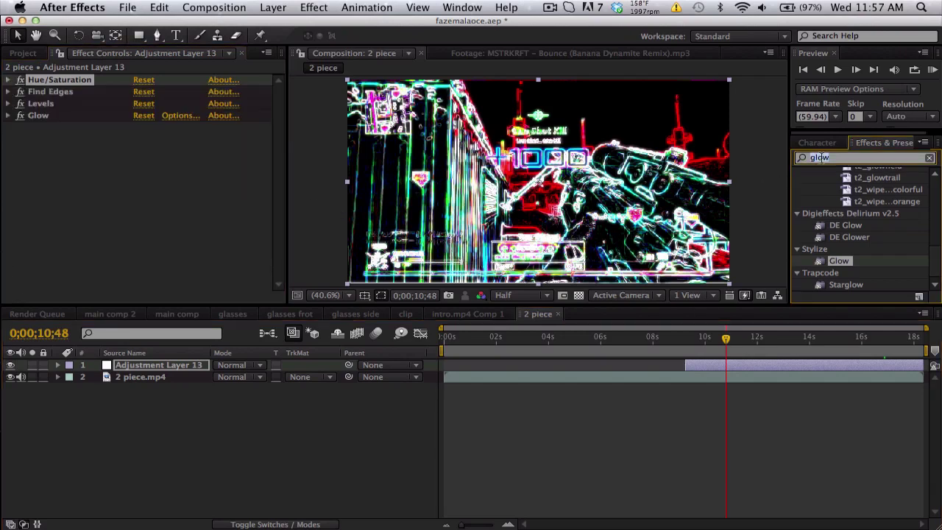
{"action": "type", "text": "cc com"}
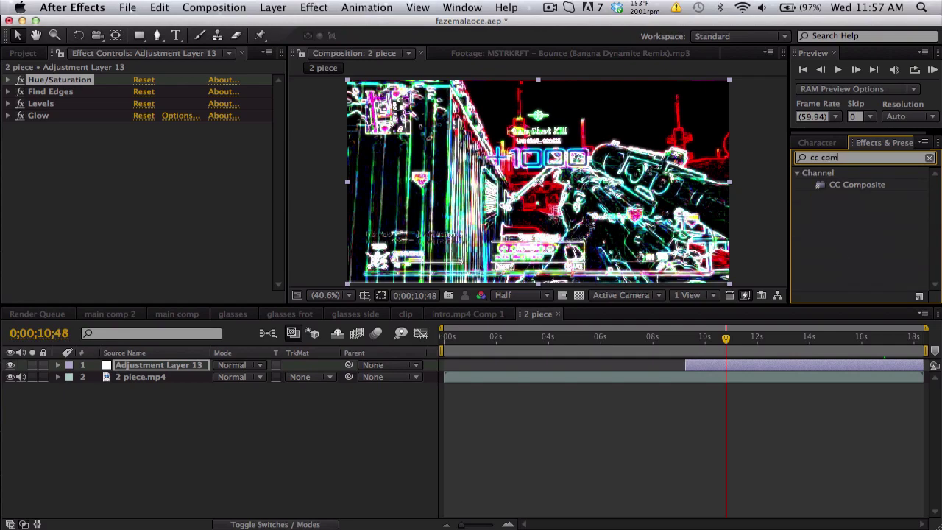
{"action": "left_click", "coordinate": [847, 188]}
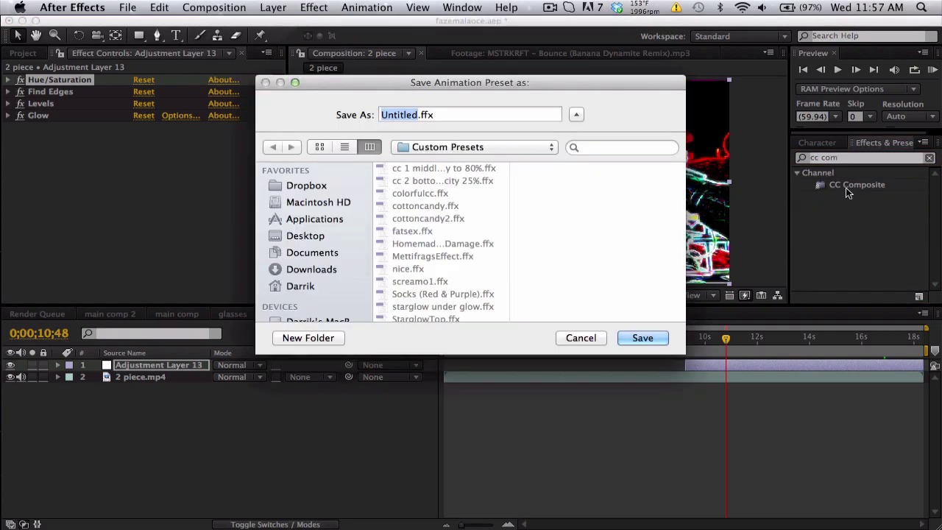
{"action": "left_click", "coordinate": [582, 338]}
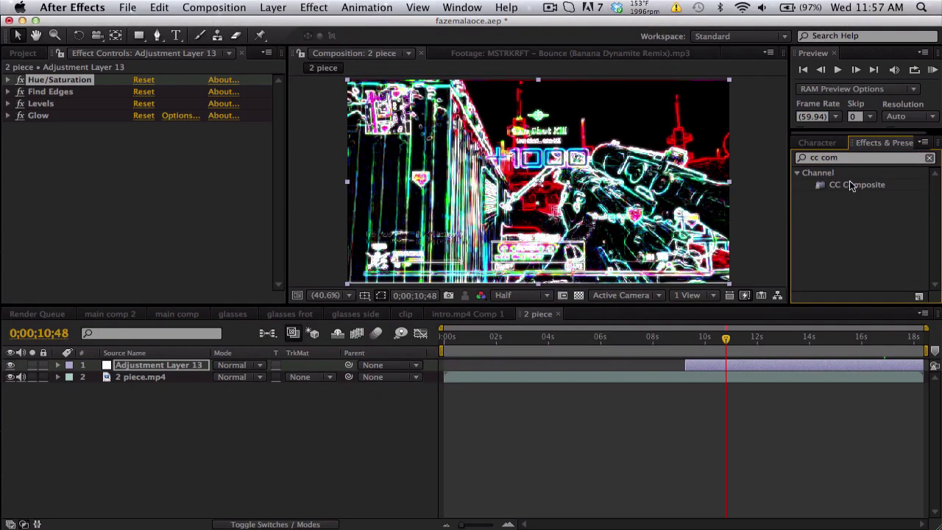
{"action": "left_click_drag", "start_coordinate": [847, 185], "coordinate": [166, 191]}
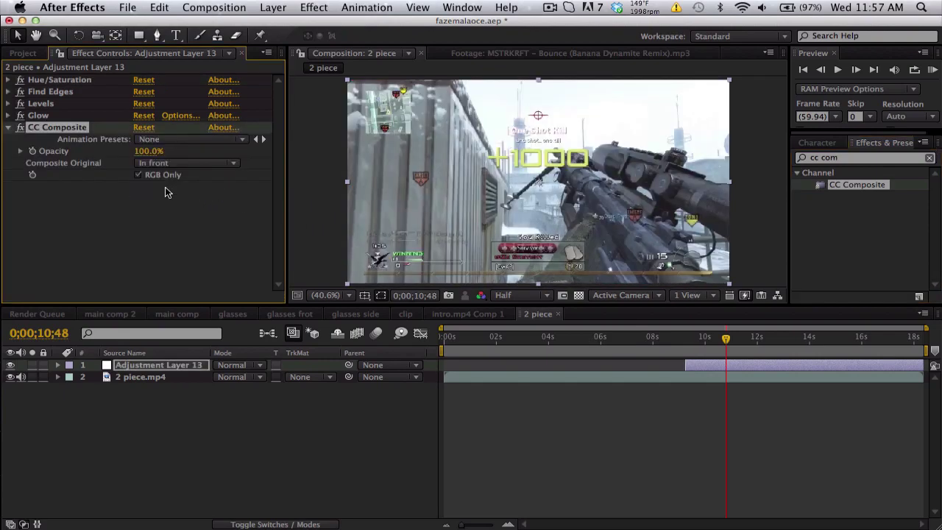
Set CC Composite's Composite Original to Add and Opacity to 10%.
{"action": "left_click", "coordinate": [202, 166]}
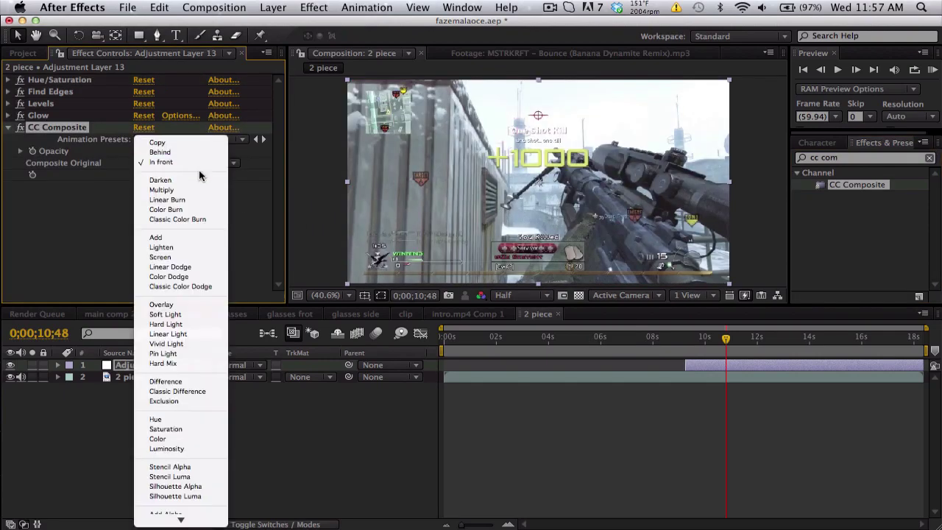
{"action": "left_click", "coordinate": [189, 238]}
{"action": "left_click", "coordinate": [148, 151]}
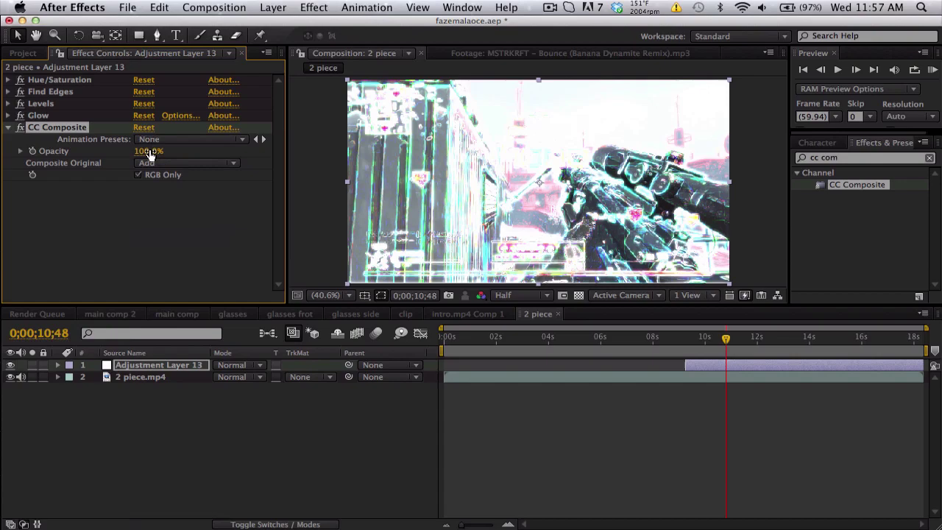
{"action": "type", "text": "0"}
{"action": "key", "text": "Return"}
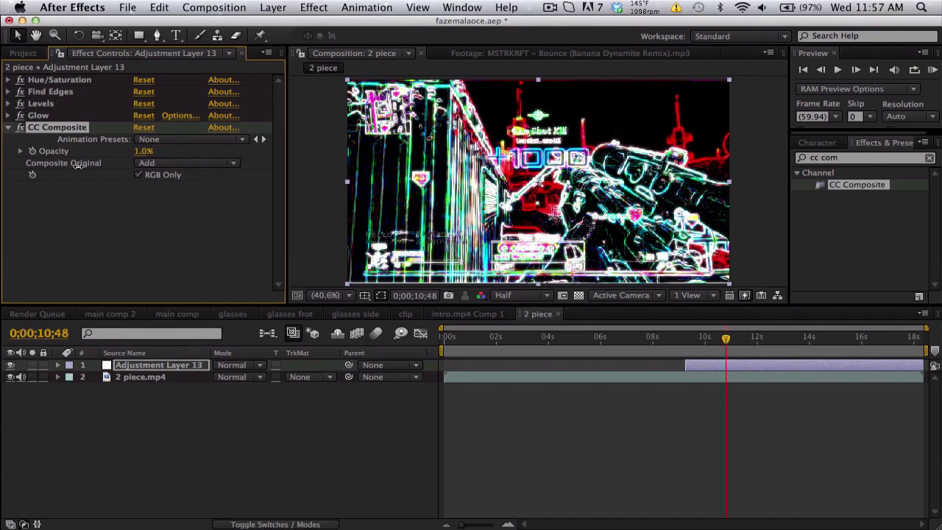
{"action": "left_click_drag", "start_coordinate": [77, 165], "coordinate": [140, 153]}
{"action": "left_click", "coordinate": [145, 152]}
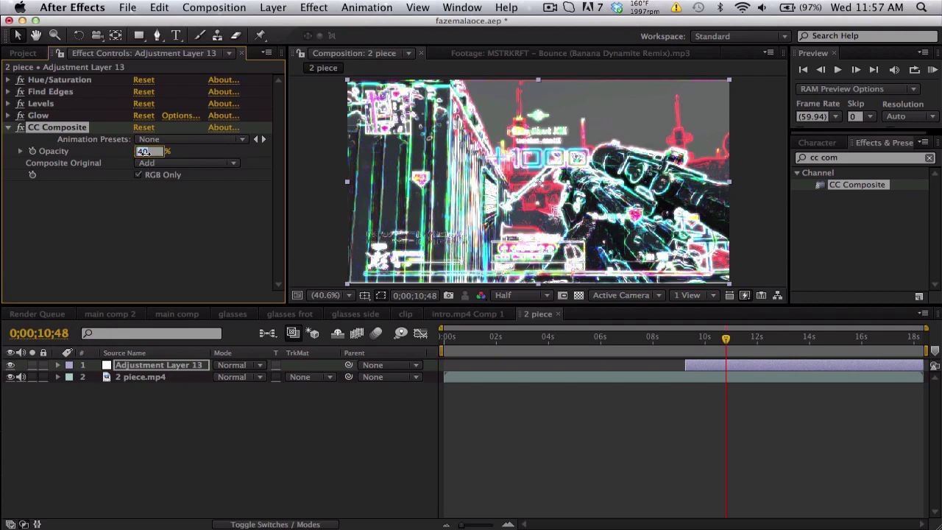
{"action": "type", "text": "10"}
{"action": "key", "text": "Return"}
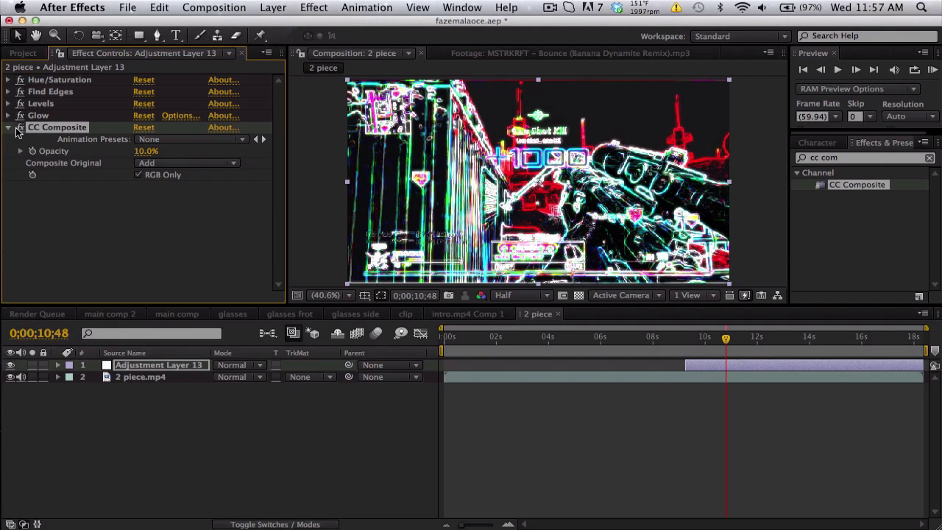
{"action": "left_click", "coordinate": [713, 339]}
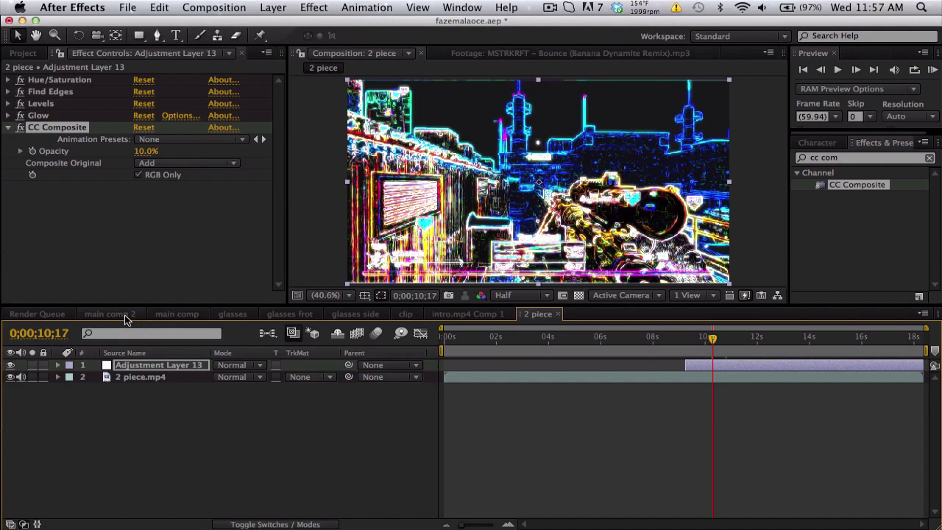
{"action": "left_click", "coordinate": [171, 314]}
{"action": "scroll", "coordinate": [153, 390], "scroll_direction": "up", "scroll_amount": 5}
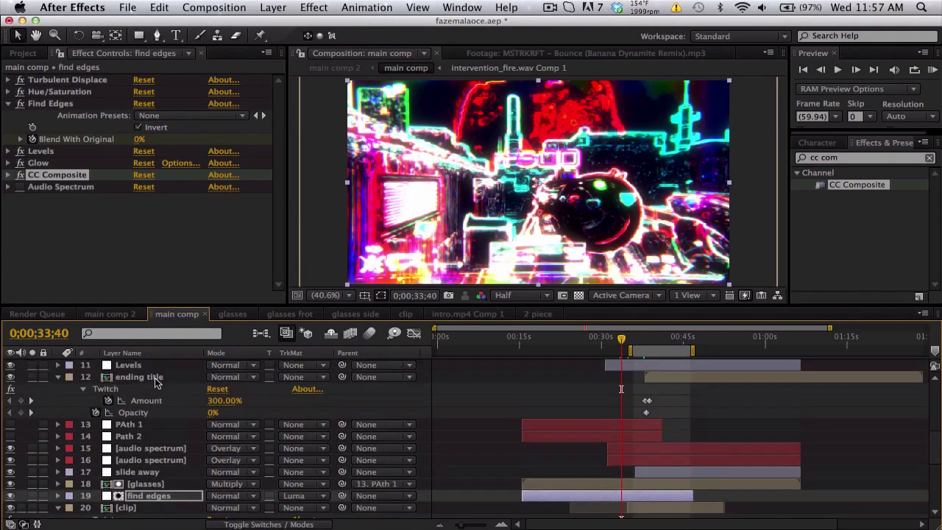
{"action": "left_click", "coordinate": [151, 436]}
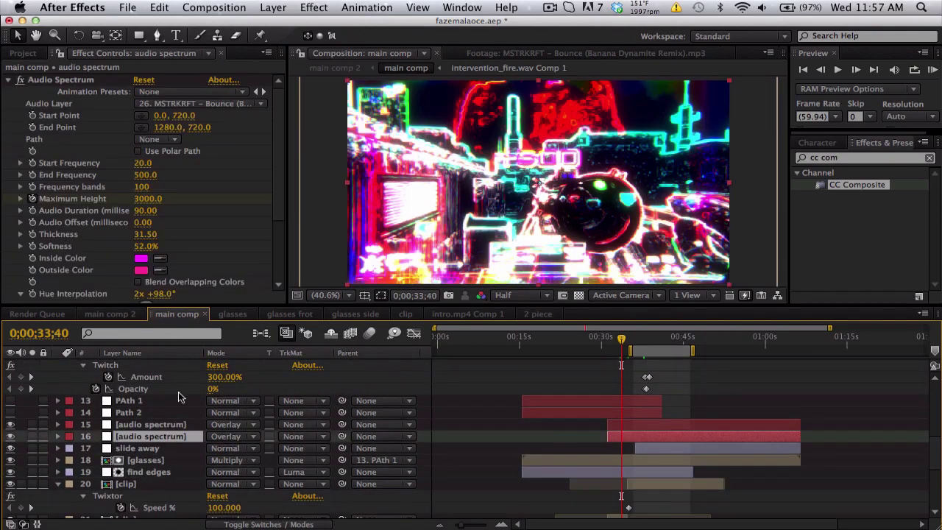
{"action": "left_click", "coordinate": [11, 435]}
{"action": "left_click", "coordinate": [11, 436]}
{"action": "scroll", "coordinate": [276, 399], "scroll_direction": "down", "scroll_amount": 2}
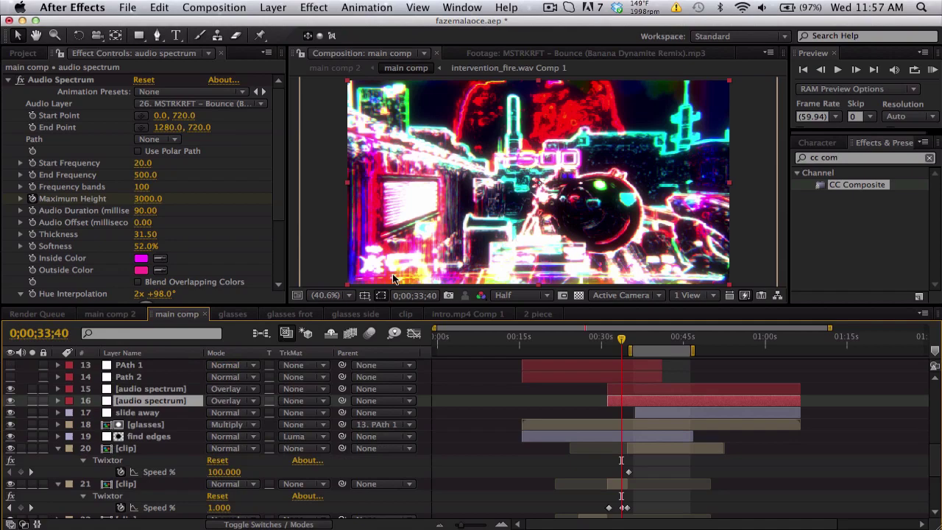
{"action": "left_click", "coordinate": [536, 314]}
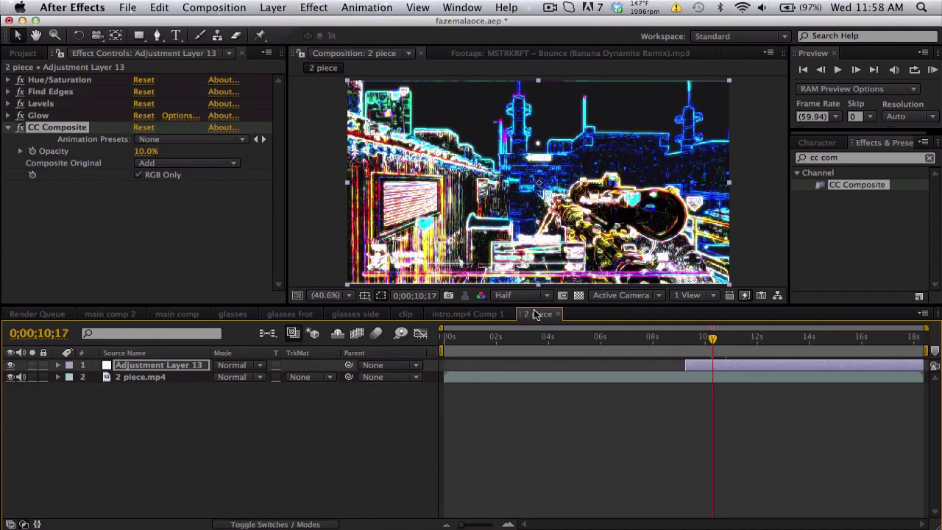
{"action": "left_click", "coordinate": [175, 313]}
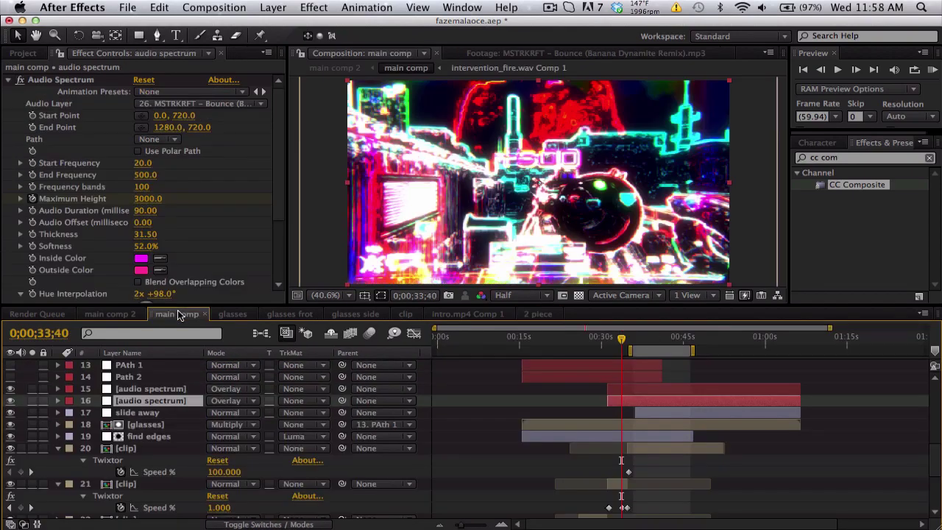
{"action": "scroll", "coordinate": [127, 392], "scroll_direction": "up", "scroll_amount": 6}
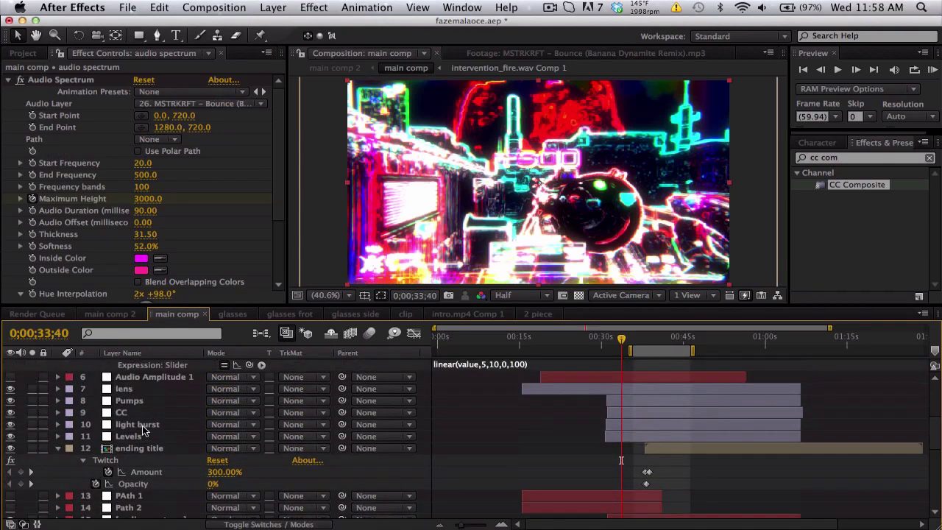
{"action": "left_click", "coordinate": [138, 425]}
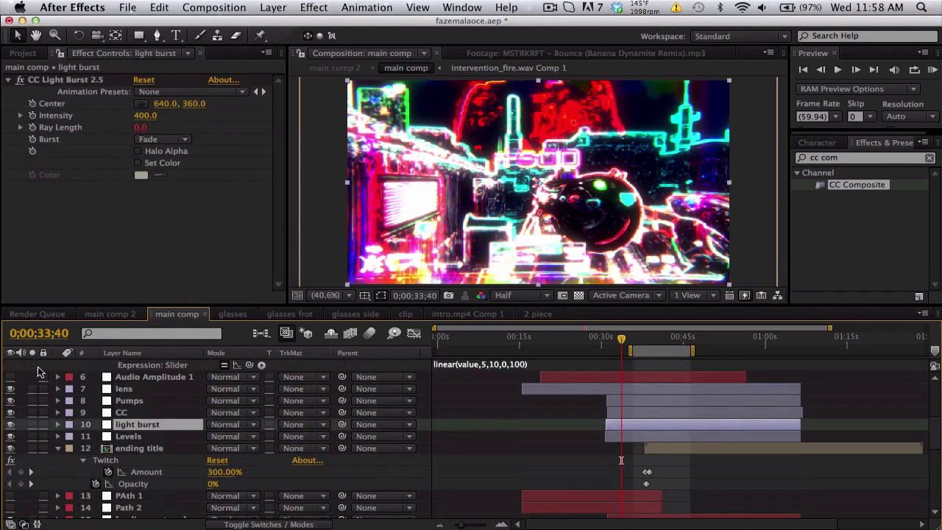
{"action": "left_click", "coordinate": [131, 414]}
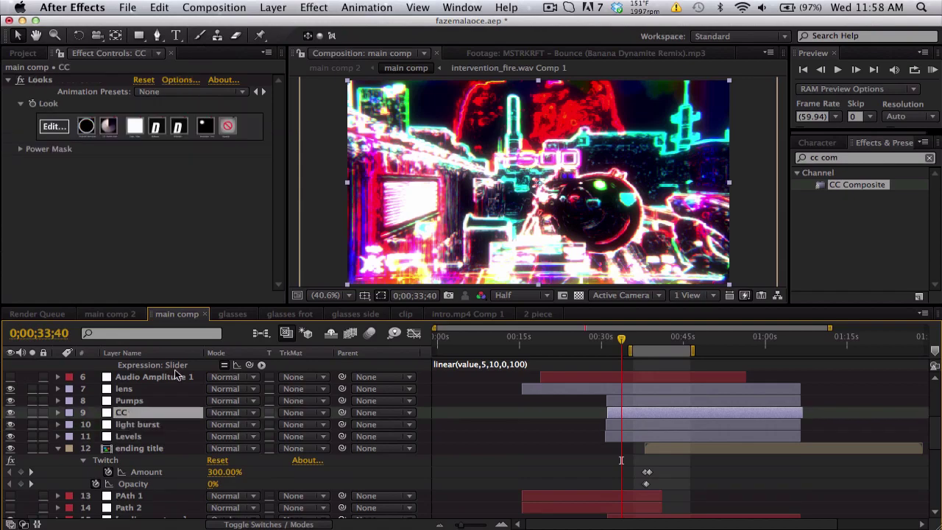
{"action": "scroll", "coordinate": [176, 397], "scroll_direction": "up", "scroll_amount": 4}
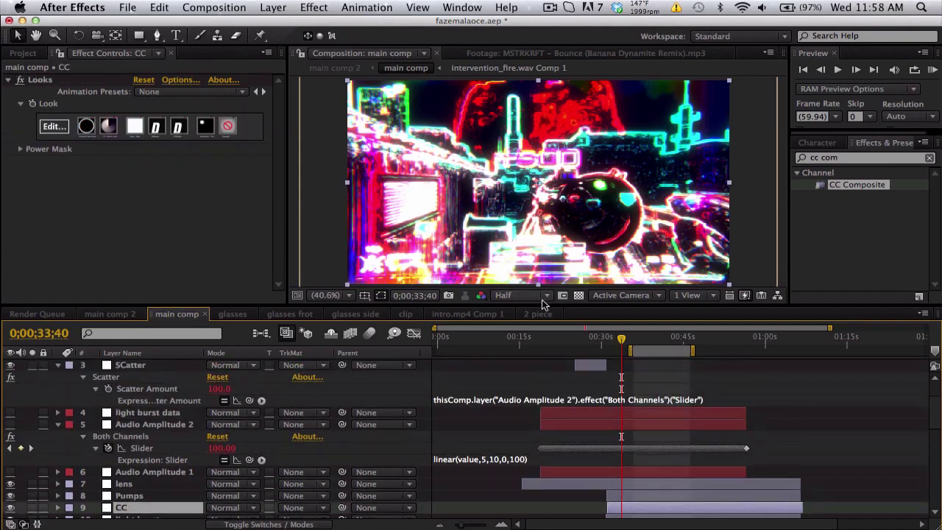
{"action": "left_click", "coordinate": [543, 313]}
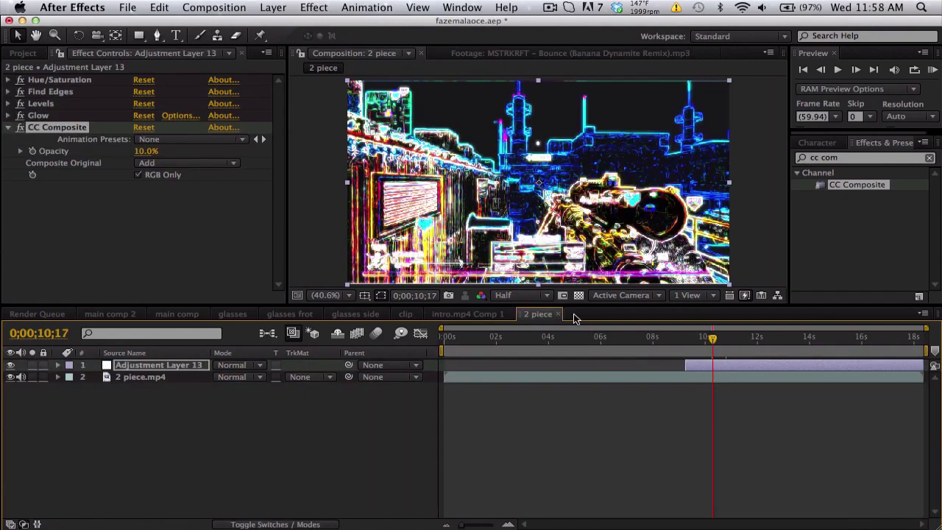
Limit the work area to roughly 9;17–13;03 and play a preview of it.
{"action": "left_click", "coordinate": [684, 337]}
{"action": "left_click", "coordinate": [783, 339]}
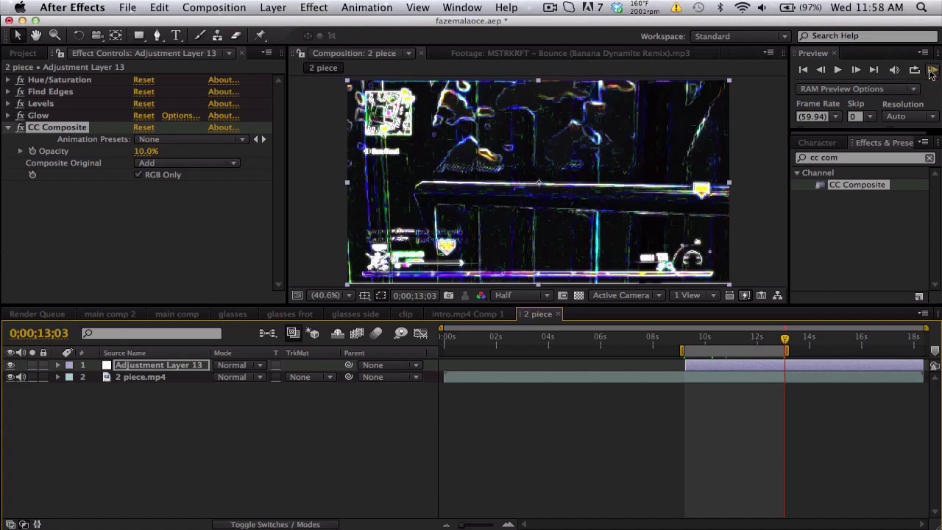
{"action": "left_click", "coordinate": [933, 70]}
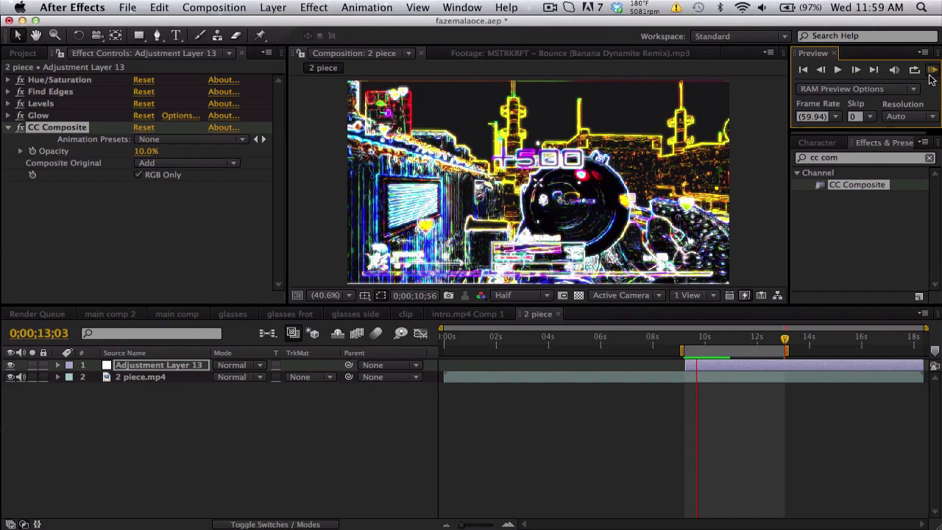
{"action": "left_click", "coordinate": [818, 181]}
Scrub frames around 9–10 seconds to inspect the cycling neon edges.
{"action": "left_click", "coordinate": [690, 338]}
{"action": "left_click", "coordinate": [705, 340]}
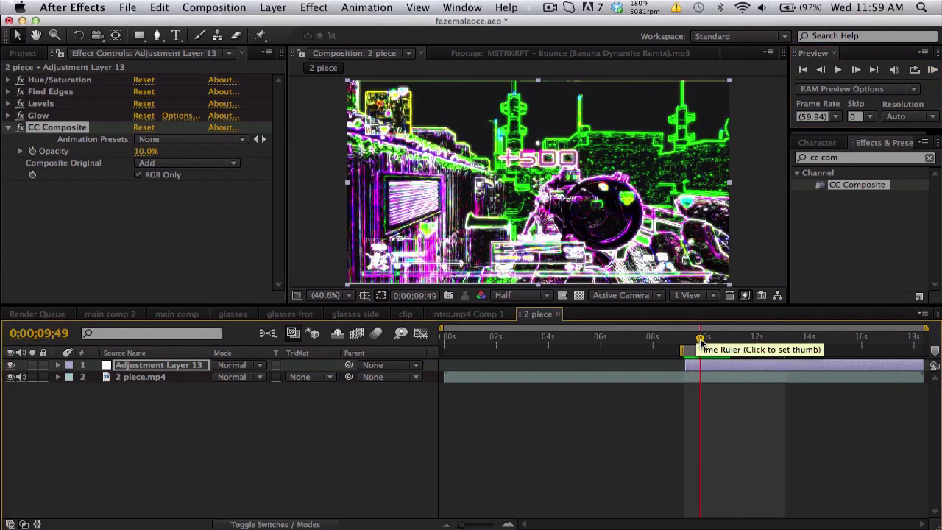
{"action": "mouse_move", "coordinate": [705, 340]}
{"action": "left_mouse_down"}
{"action": "mouse_move", "coordinate": [725, 337]}
{"action": "mouse_move", "coordinate": [696, 333]}
{"action": "mouse_move", "coordinate": [707, 337]}
{"action": "left_mouse_up"}
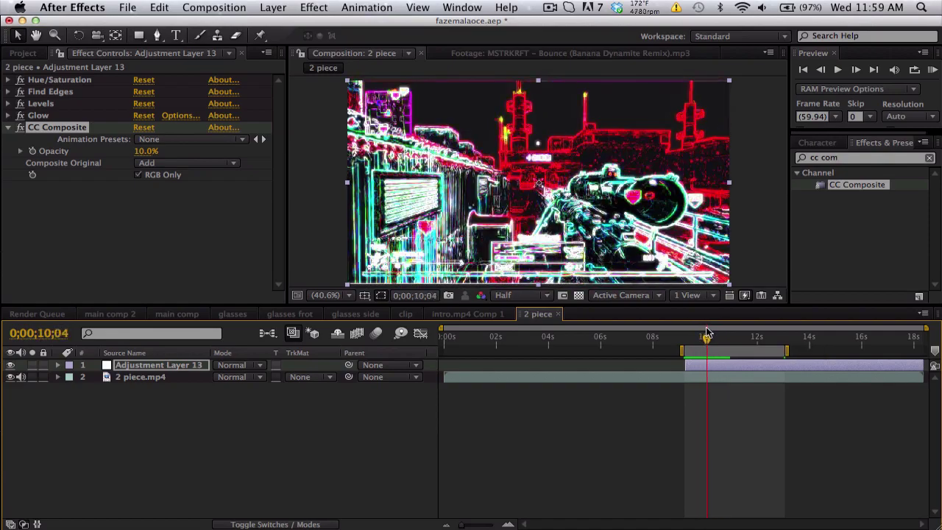